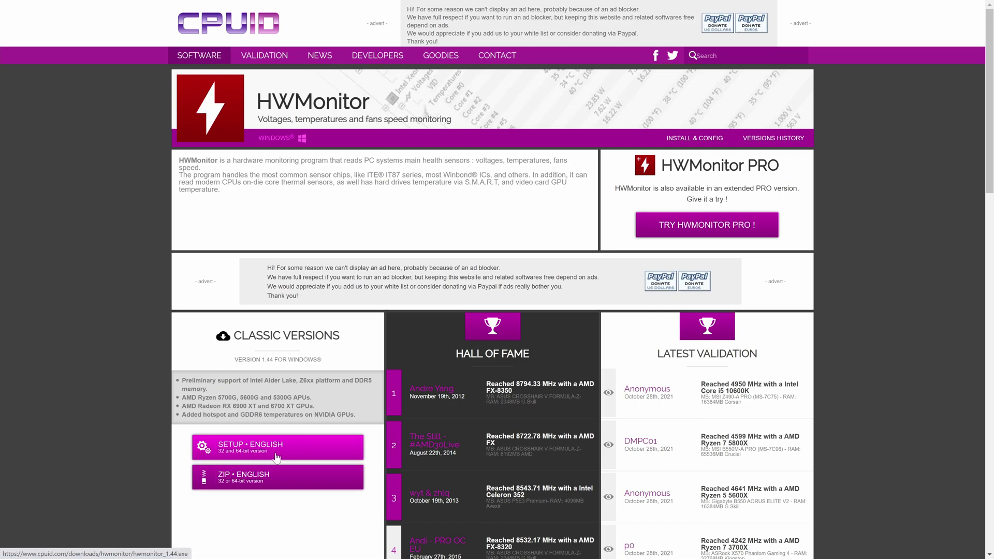
Step: Choose the English setup version of HWMonitor under Classic Versions
{"action": "left_click", "coordinate": [286, 459]}
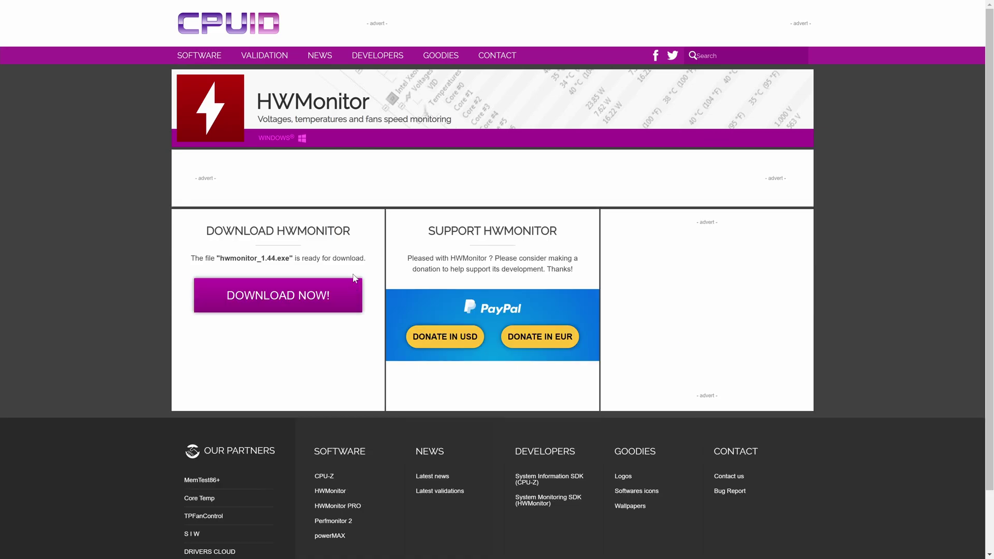
Step: Download the HWMonitor 1.44 installer and open it from the download shelf
{"action": "left_click", "coordinate": [260, 309]}
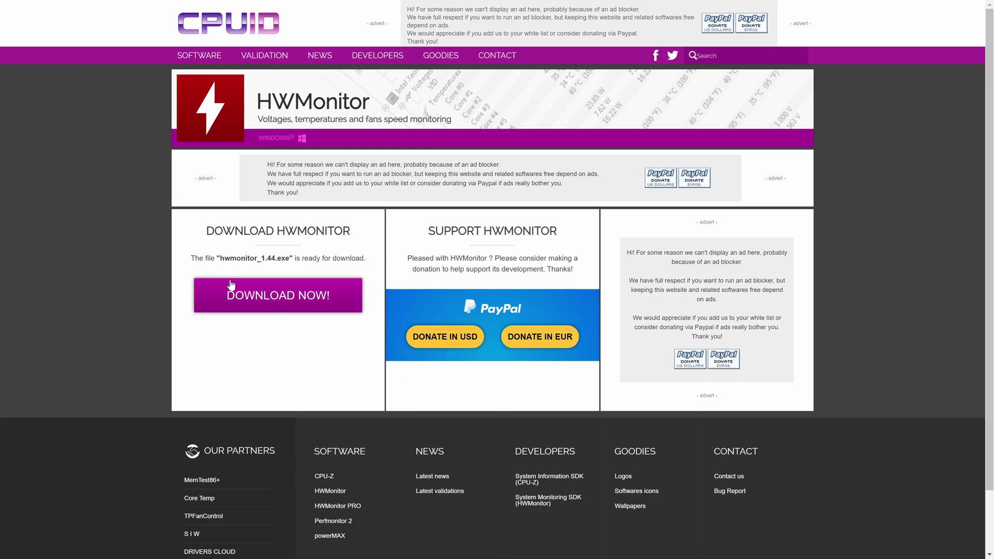
{"action": "left_click", "coordinate": [280, 297]}
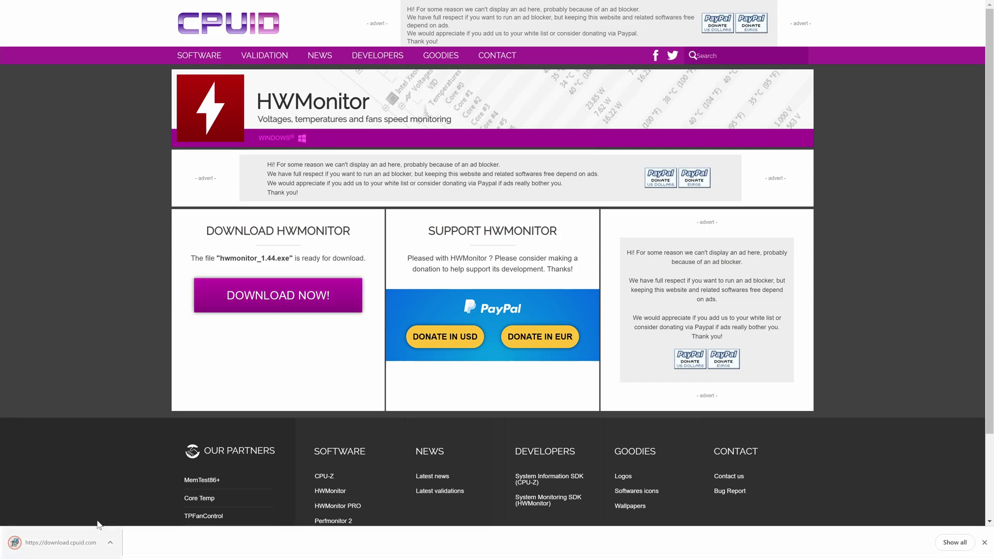
{"action": "left_click", "coordinate": [76, 542]}
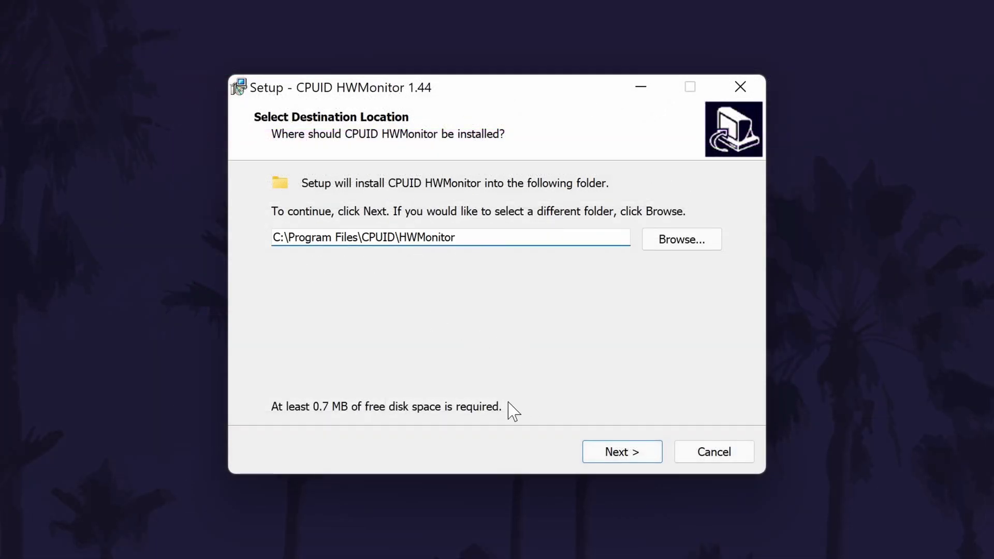
Step: Install HWMonitor with the default install and shortcut folders and no desktop icon
{"action": "left_click", "coordinate": [626, 457]}
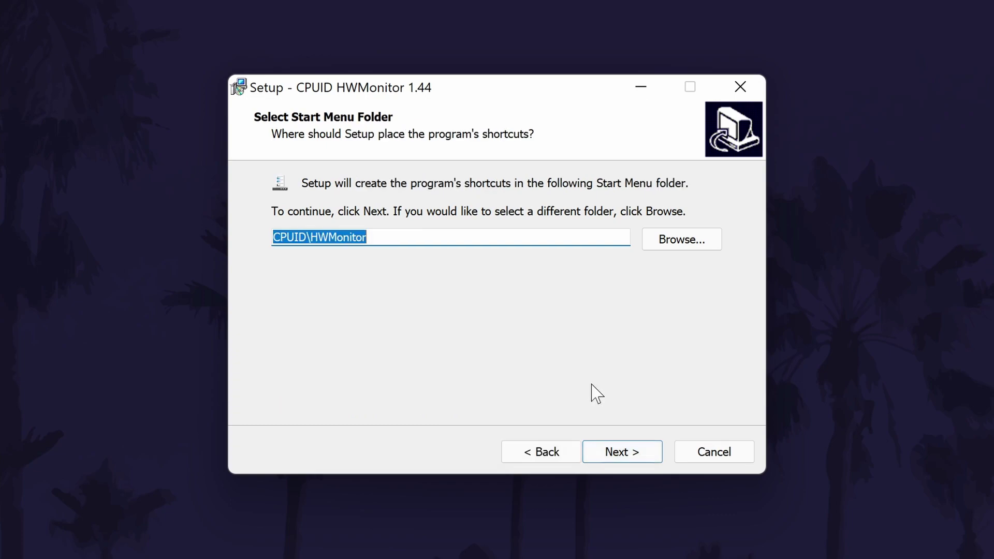
{"action": "left_click", "coordinate": [626, 456]}
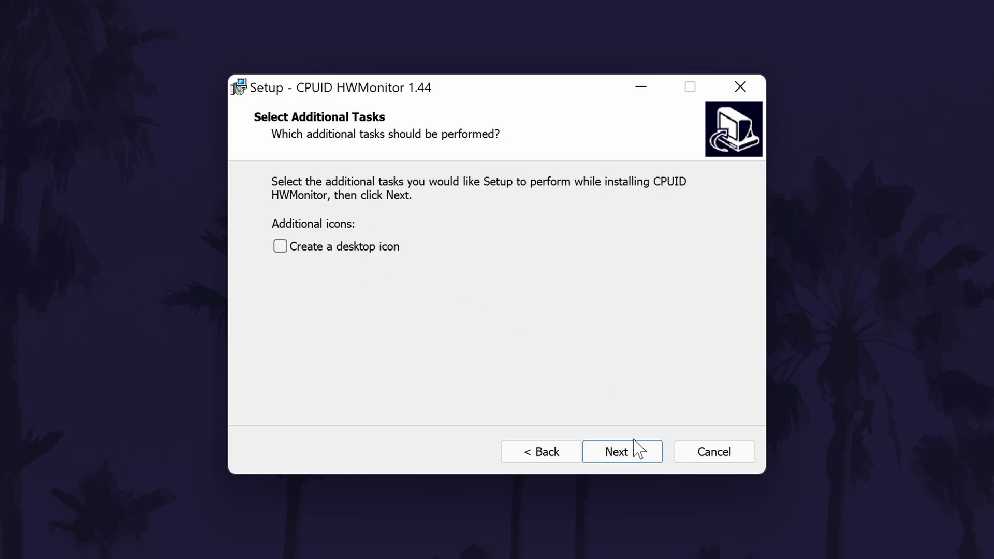
{"action": "left_click", "coordinate": [638, 449]}
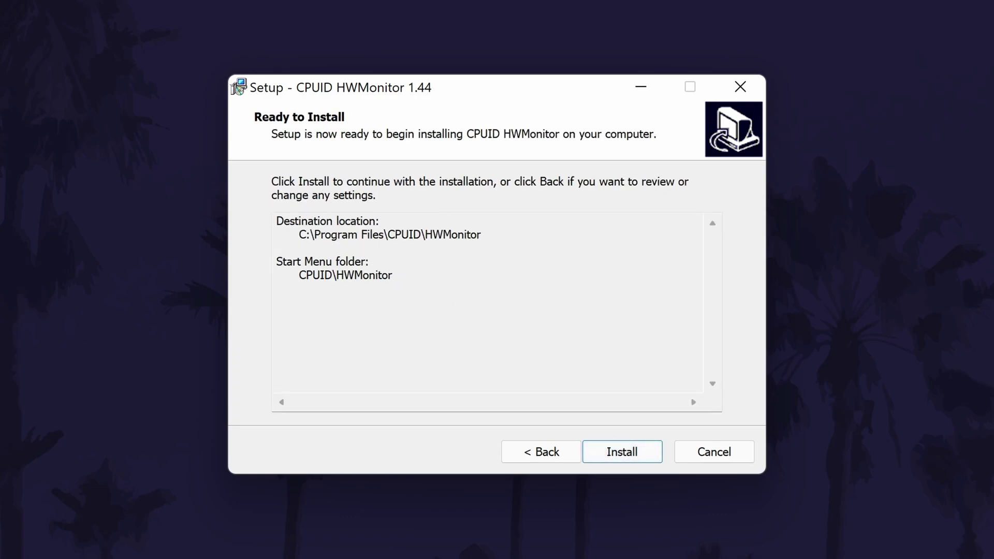
{"action": "left_click", "coordinate": [623, 448]}
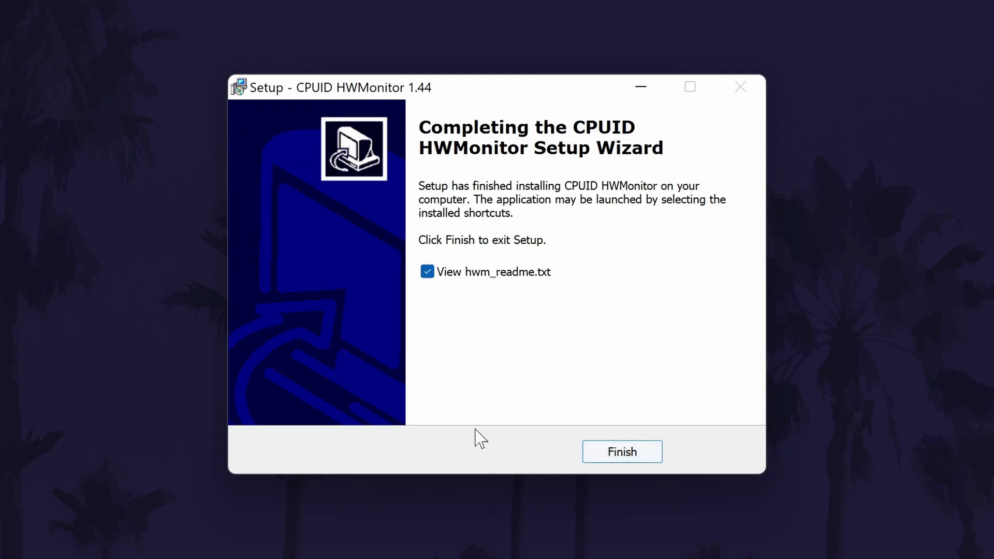
Step: Skip the readme, finish setup, and launch HWMonitor by searching 'hw' in Windows Search
{"action": "left_click", "coordinate": [482, 271]}
{"action": "left_click", "coordinate": [626, 456]}
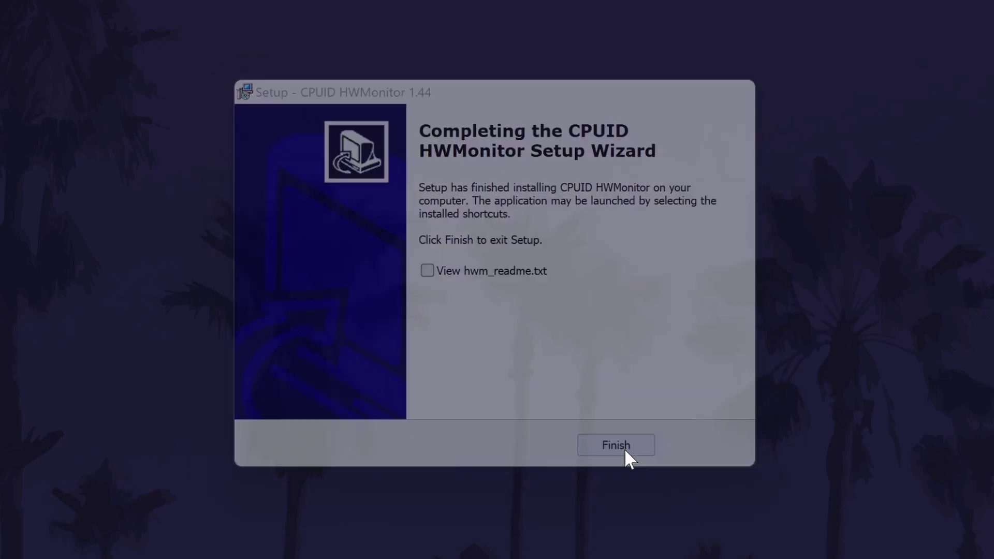
{"action": "left_click", "coordinate": [485, 547]}
{"action": "type", "text": "hw"}
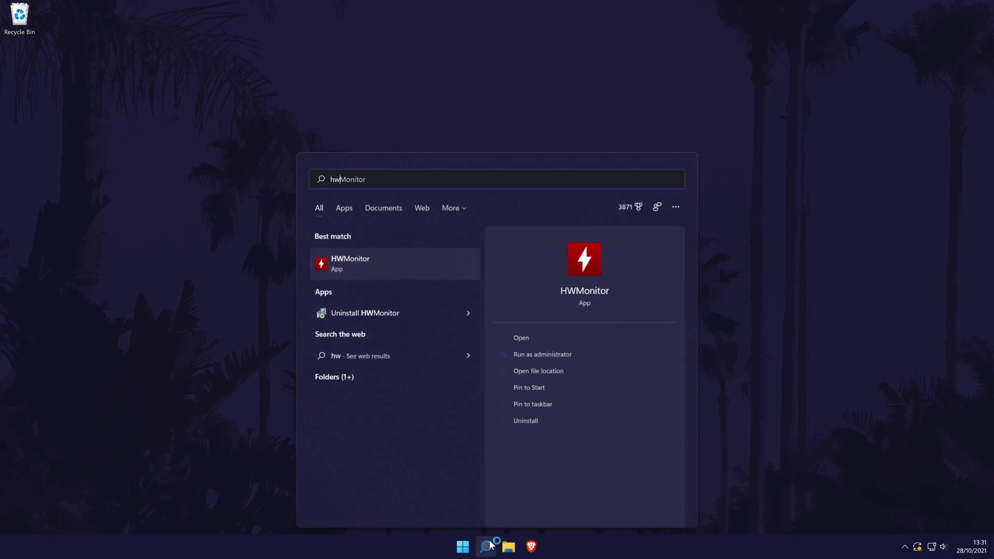
{"action": "key", "text": "Return"}
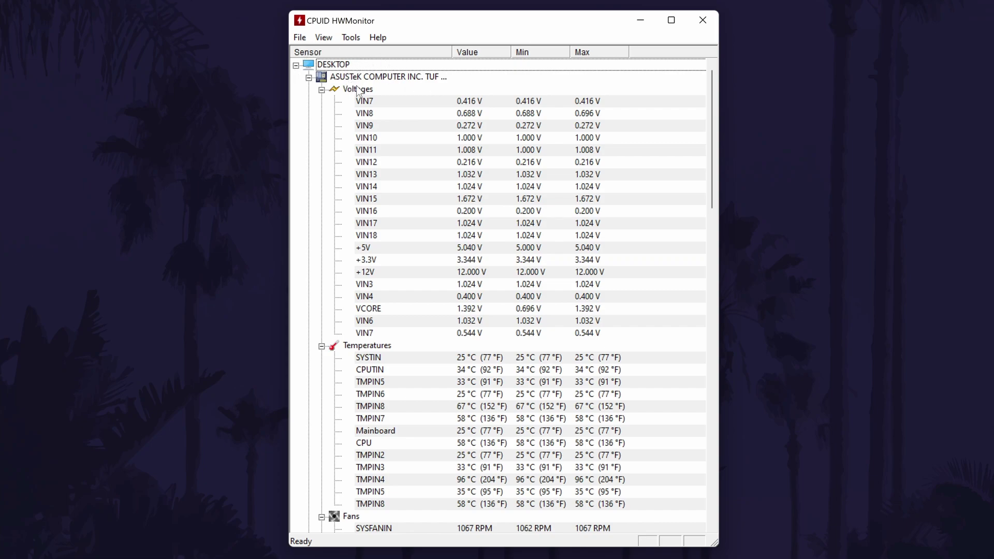
{"action": "scroll", "coordinate": [448, 171], "scroll_direction": "down", "scroll_amount": 1}
{"action": "scroll", "coordinate": [448, 167], "scroll_direction": "down", "scroll_amount": 2}
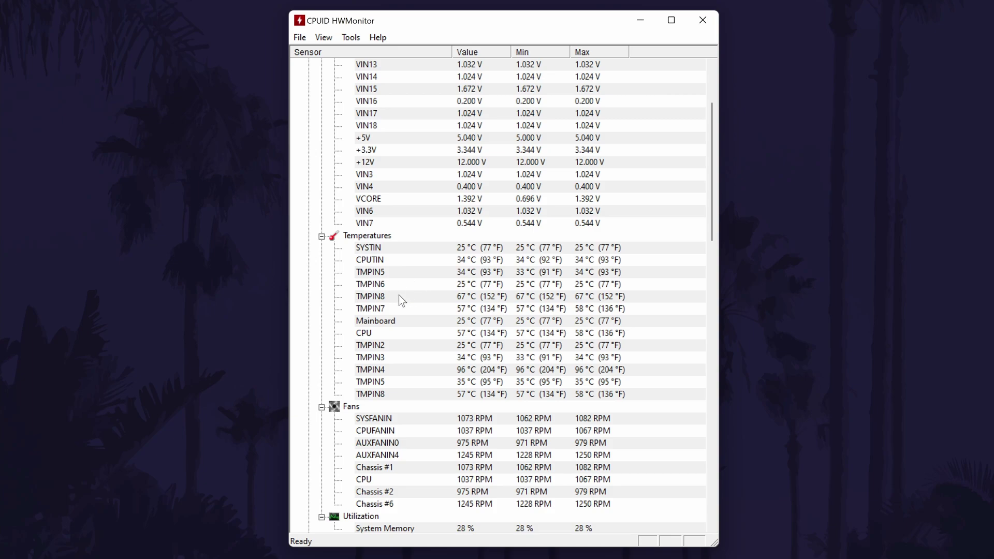
{"action": "scroll", "coordinate": [524, 325], "scroll_direction": "down", "scroll_amount": 1}
{"action": "scroll", "coordinate": [524, 323], "scroll_direction": "down", "scroll_amount": 3}
{"action": "scroll", "coordinate": [523, 324], "scroll_direction": "down", "scroll_amount": 2}
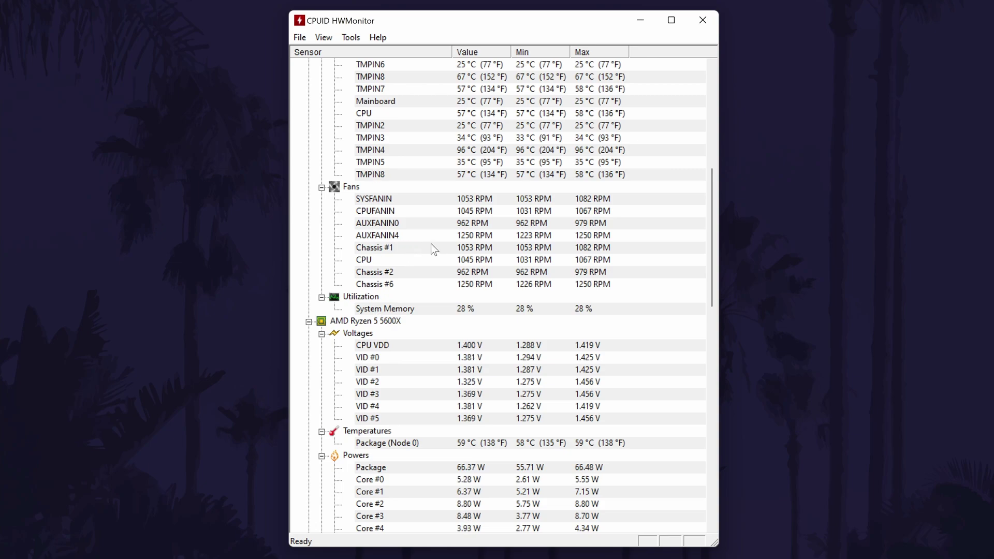
{"action": "scroll", "coordinate": [504, 280], "scroll_direction": "down", "scroll_amount": 1}
{"action": "scroll", "coordinate": [502, 287], "scroll_direction": "down", "scroll_amount": 4}
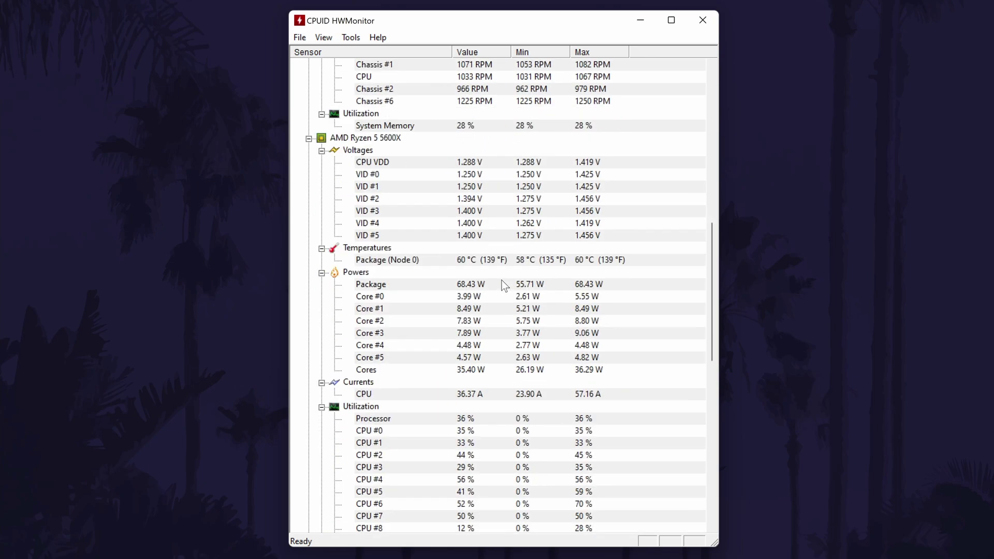